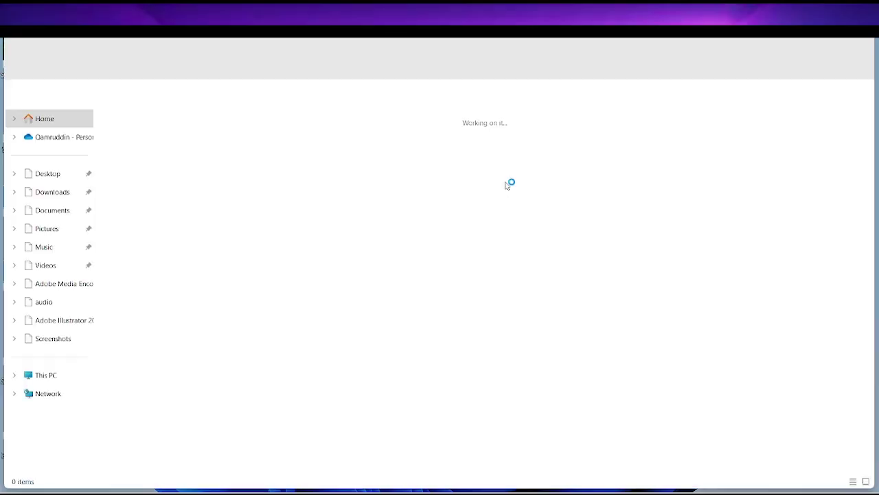
pyautogui.press('super')
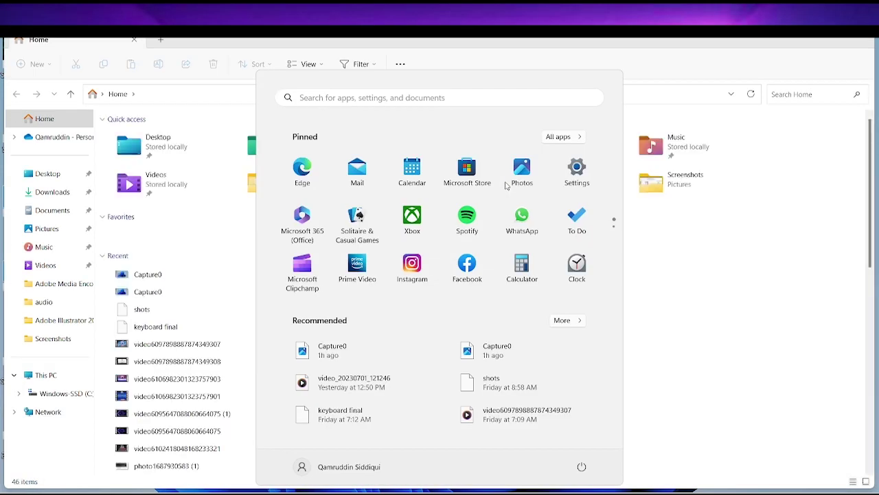
pyautogui.press('super')
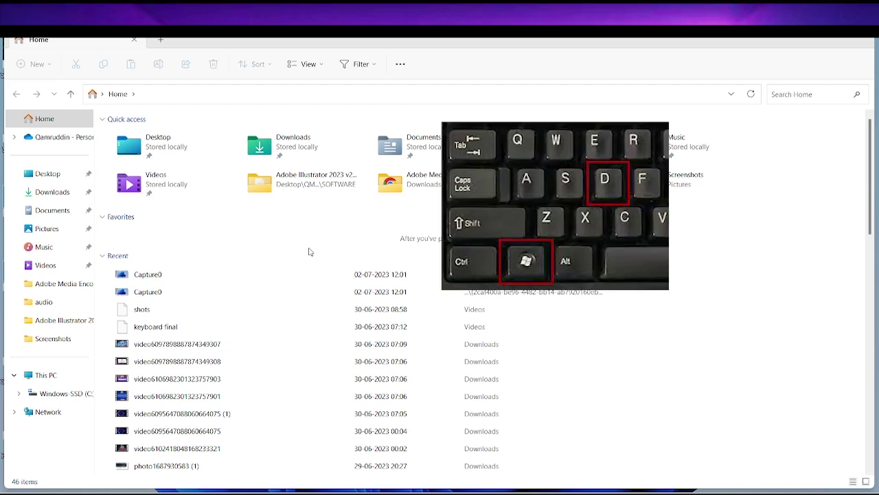
pyautogui.press('super+d')
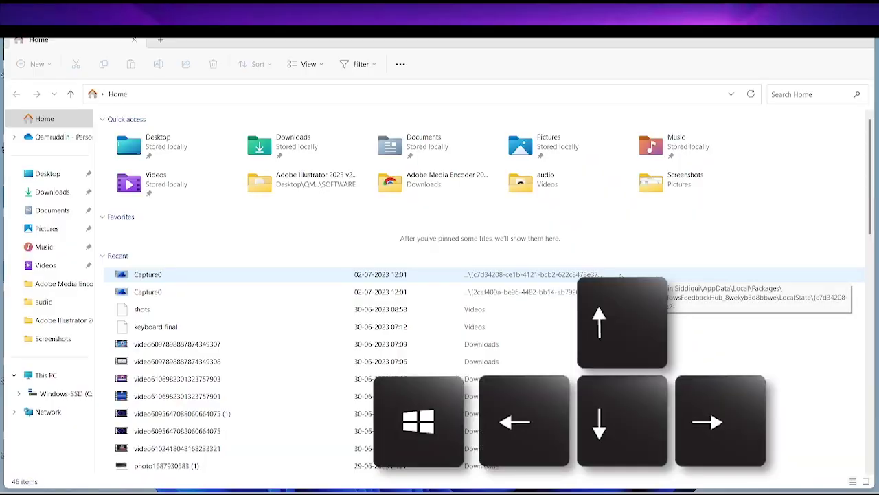
# Step: Minimize the Home Explorer window, restore and maximize it with Win+Up, then minimize it again
pyautogui.press('super+Down')
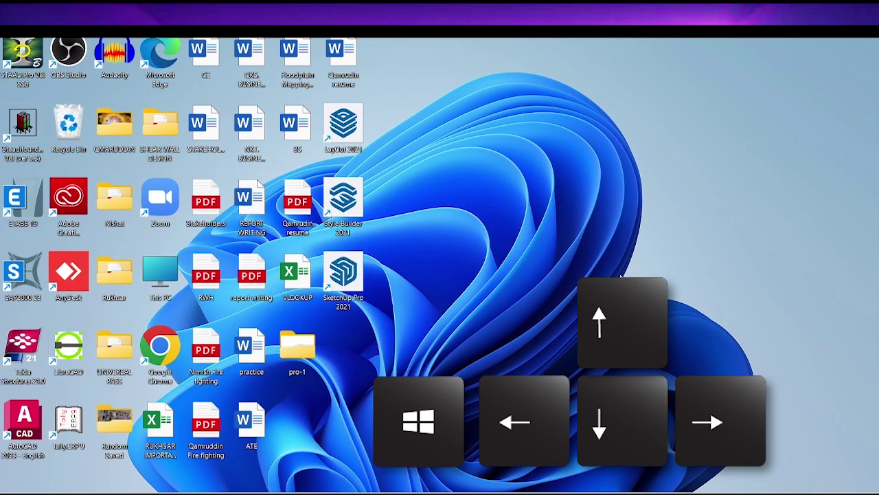
pyautogui.press('super+Up')
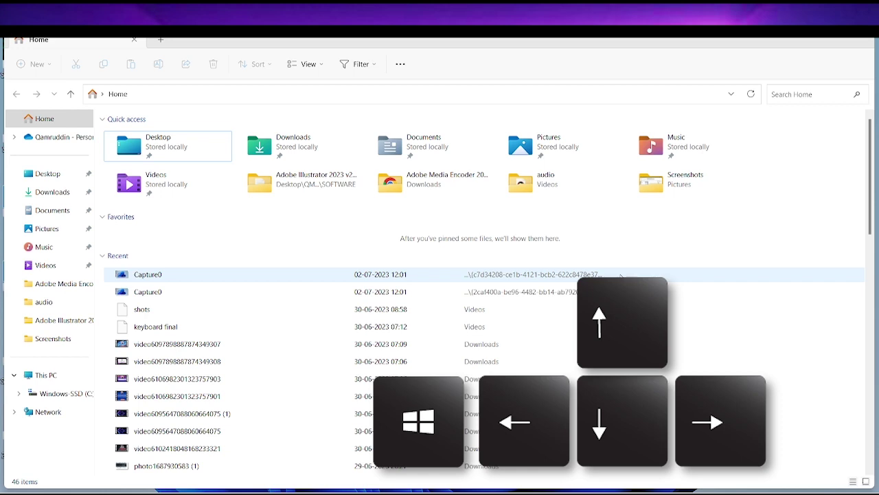
pyautogui.press('super+Up')
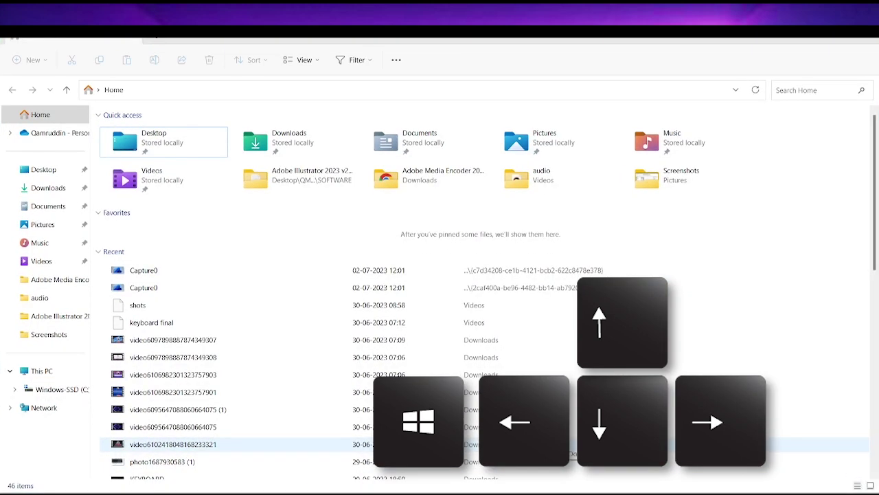
pyautogui.press('super+Down')
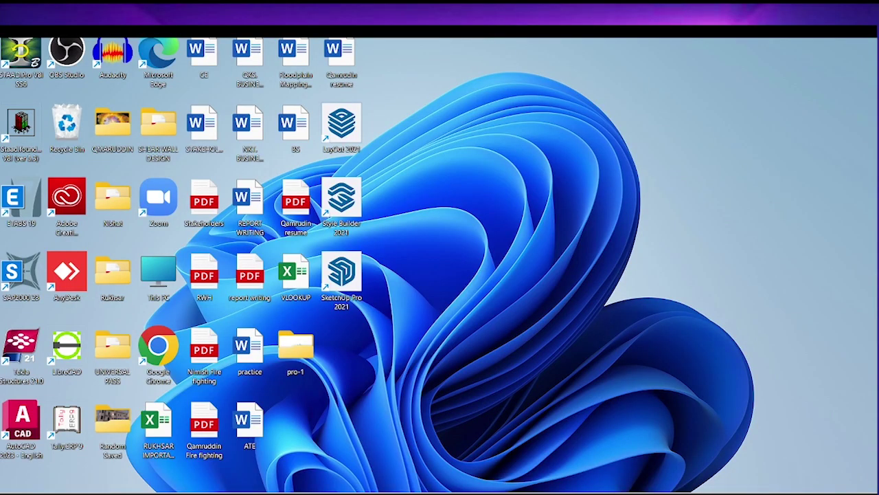
# Step: Snap Downloads to the left half and Home to the right half, then minimize Home
pyautogui.click(457, 441)
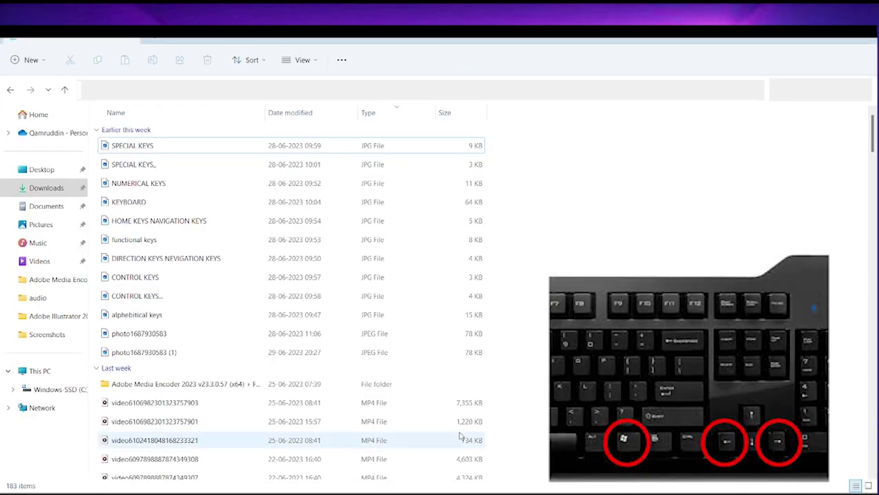
pyautogui.press('super+Left')
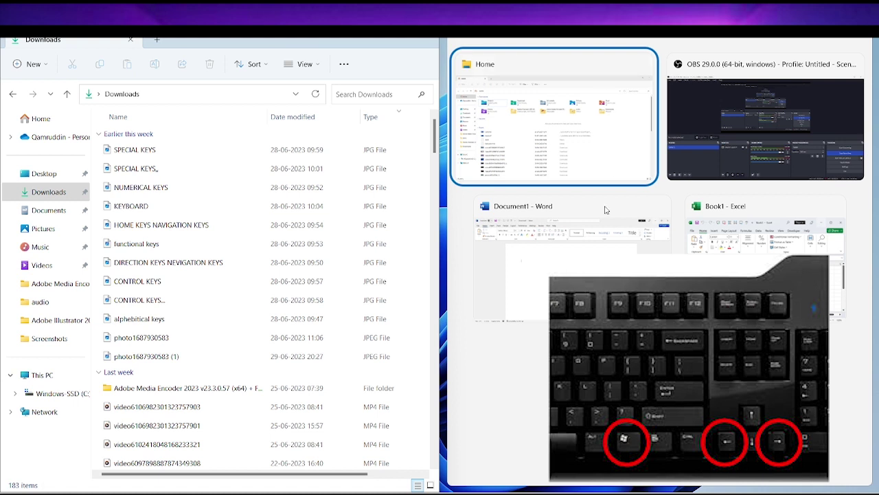
pyautogui.click(566, 129)
pyautogui.scroll(-3, 334, 221)
pyautogui.scroll(3, 404, 184)
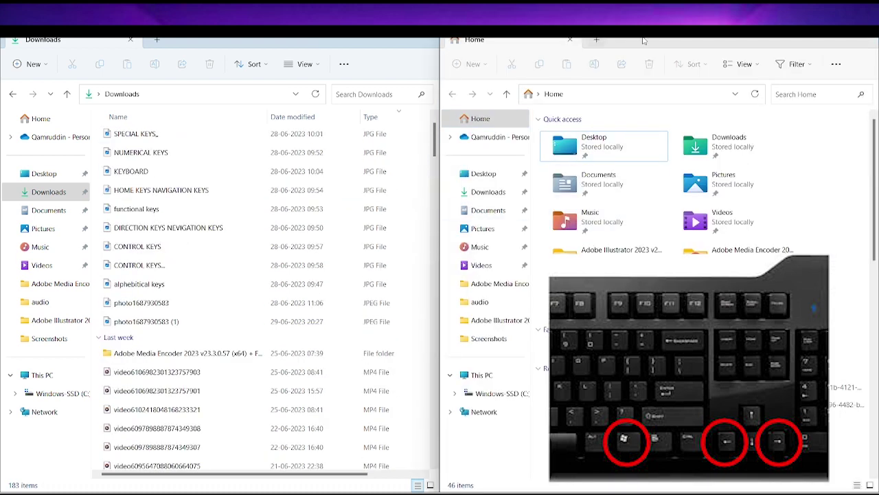
pyautogui.press('super+Down')
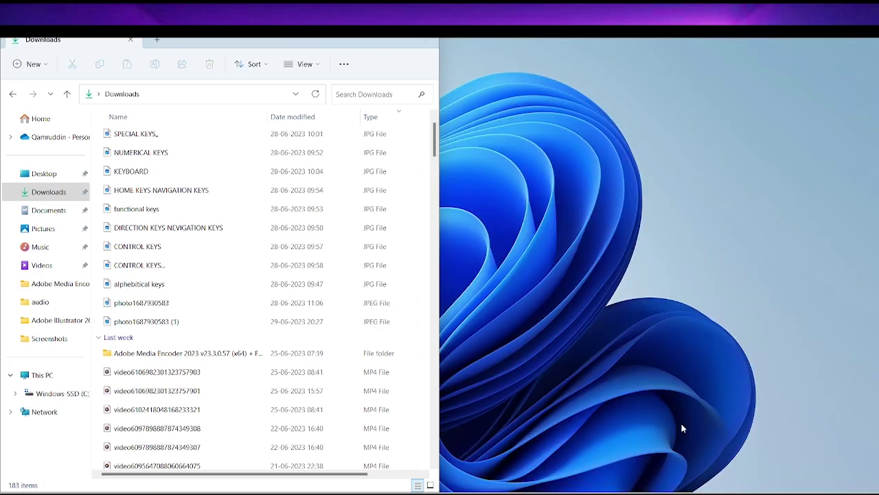
# Step: Cycle Downloads through right half, quarters and maximized, ending right-half with Word snapped left
pyautogui.press('super+Right')
pyautogui.press('super+Up')
pyautogui.press('super+Down')
pyautogui.press('super+Up')
pyautogui.press('super+Down')
pyautogui.press('super+Up')
pyautogui.press('super+Left')
pyautogui.press('super+Right')
pyautogui.press('super+Down')
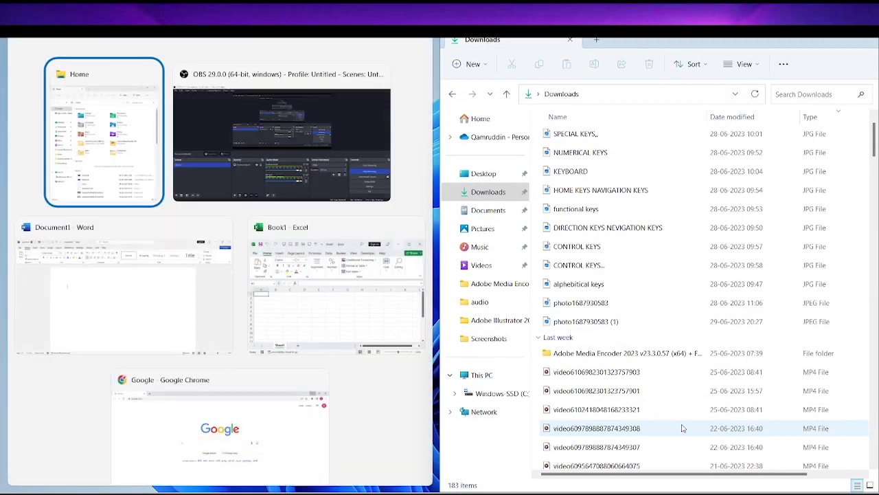
pyautogui.click(104, 310)
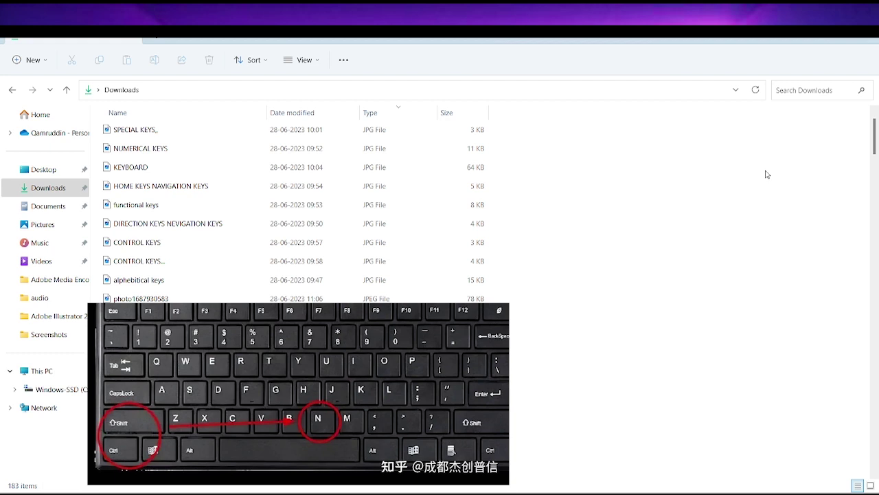
# Step: Create a new folder in Downloads with Ctrl+Shift+N and type JFKH
pyautogui.hotkey('ctrl', 'shift', 'n')
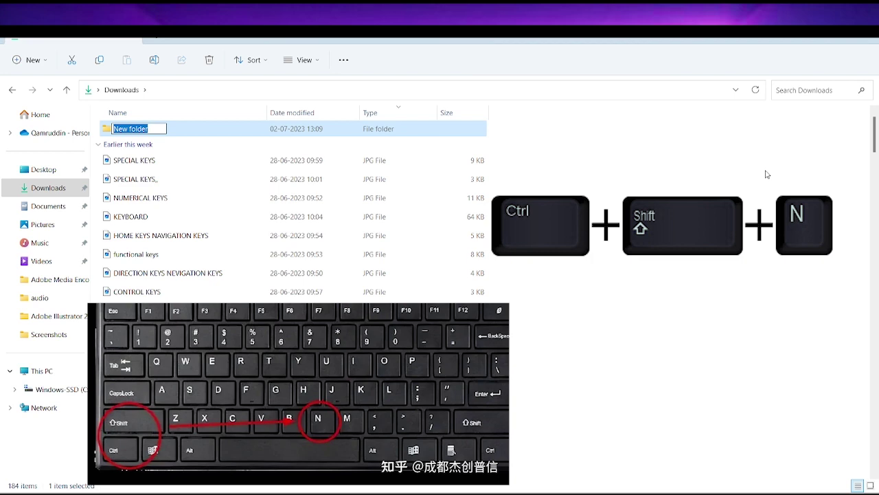
pyautogui.write('JFKH')
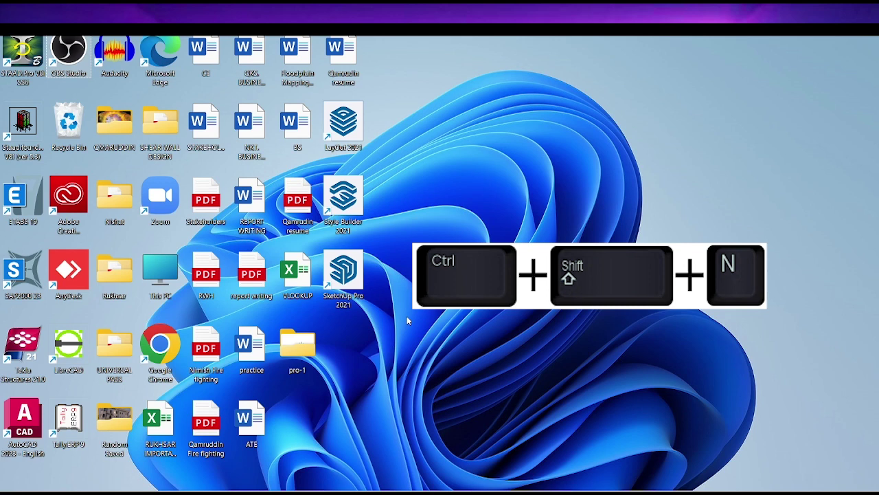
# Step: Create a desktop folder keeping the default name New folder, then delete it
pyautogui.hotkey('ctrl', 'shift', 'n')
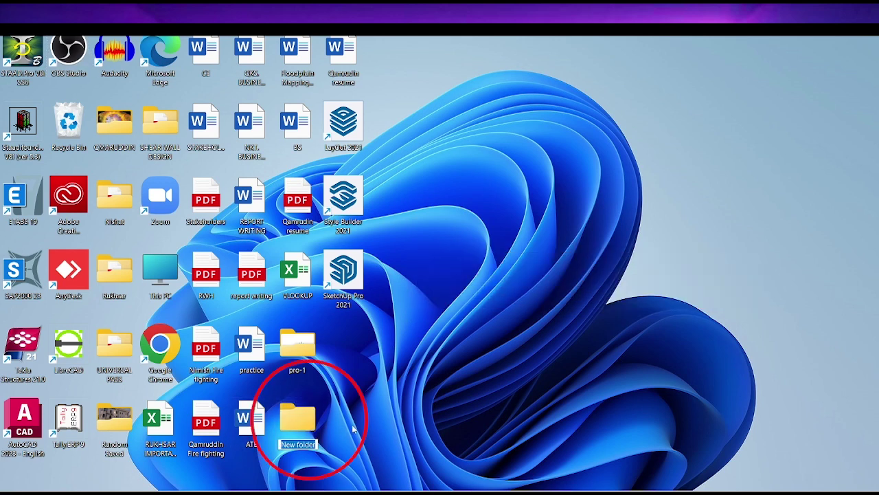
pyautogui.click(299, 416)
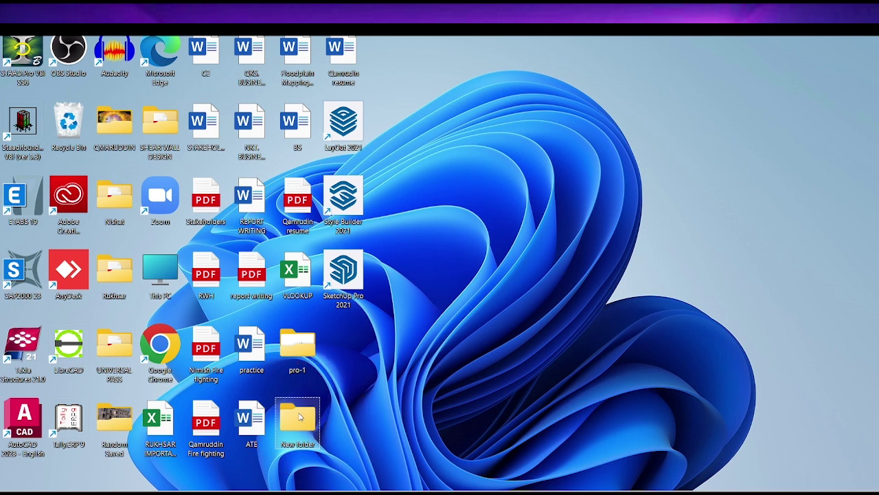
pyautogui.press('Delete')
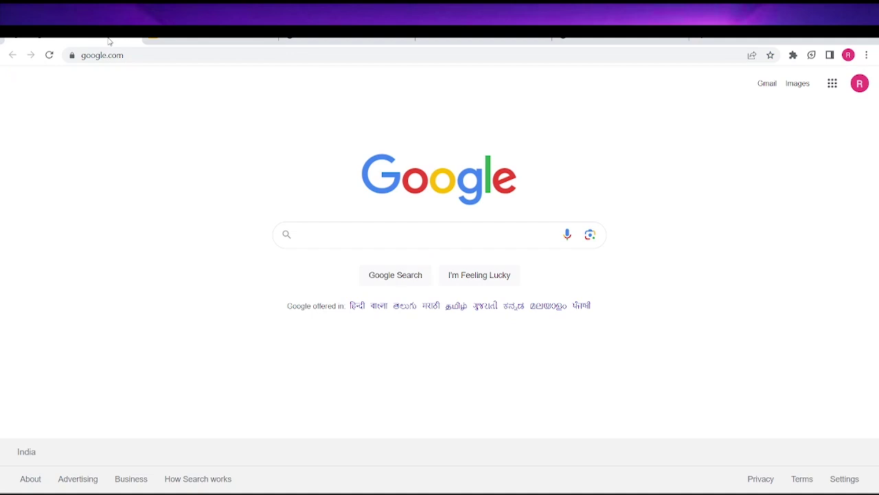
# Step: Alt+Tab from Chrome to Downloads, open and close Start, then show the desktop with Win+D
pyautogui.hotkey('alt', 'Tab')
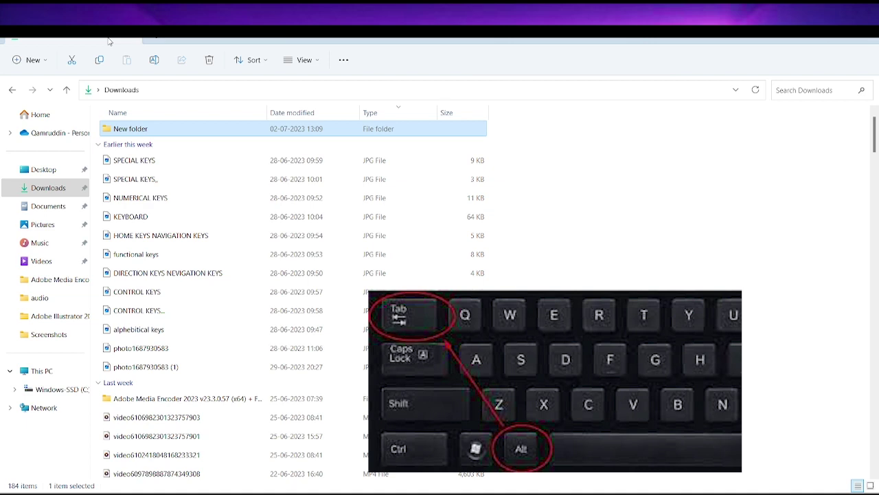
pyautogui.press('super')
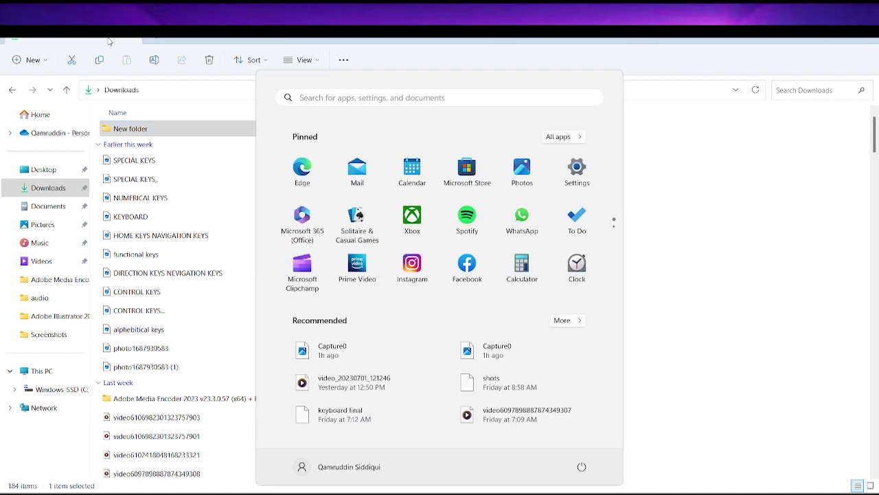
pyautogui.press('super')
pyautogui.press('super+d')
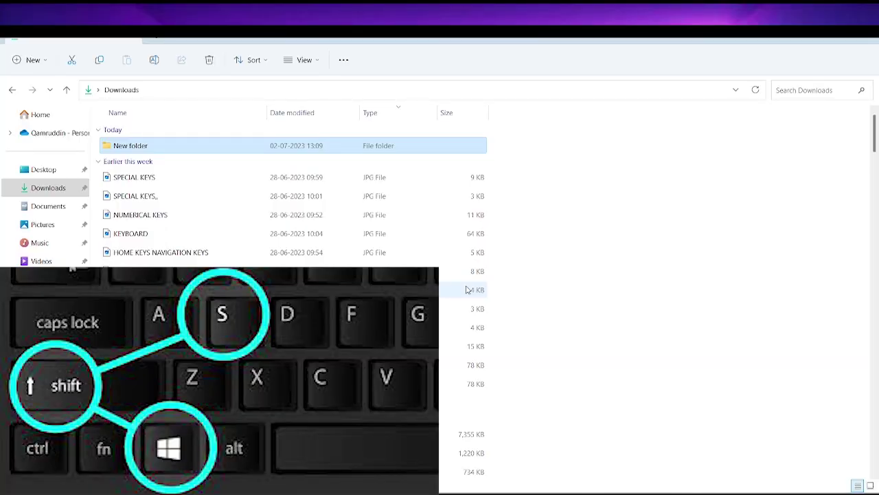
# Step: Snip a rectangle of the Downloads file list, then a freeform region, then start another capture
pyautogui.press('super+shift+s')
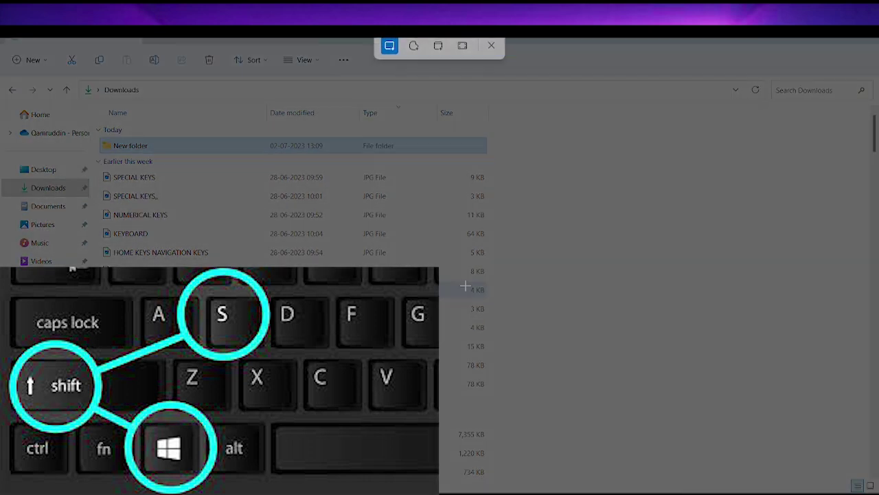
pyautogui.moveTo(143, 131); pyautogui.dragTo(627, 431)
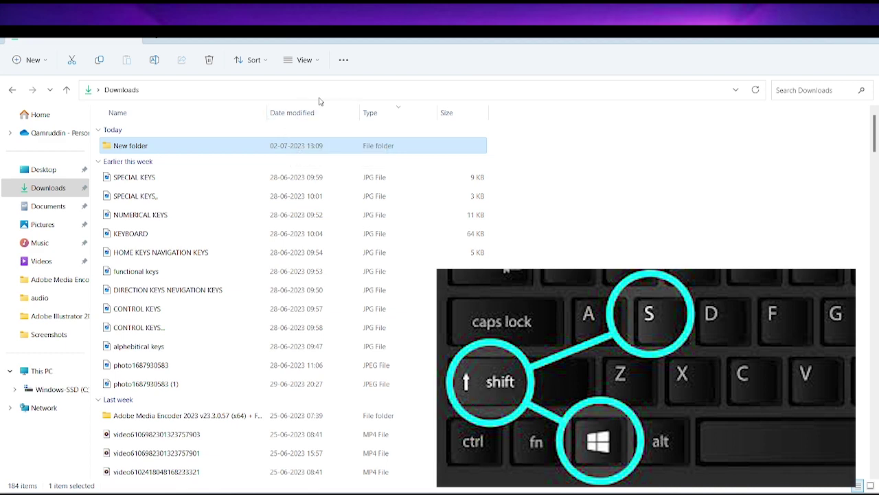
pyautogui.press('super+shift+s')
pyautogui.click(414, 45)
pyautogui.moveTo(241, 139)
pyautogui.mouseDown()
pyautogui.moveTo(505, 283)
pyautogui.moveTo(688, 196)
pyautogui.moveTo(611, 106)
pyautogui.moveTo(426, 39)
pyautogui.moveTo(339, 41)
pyautogui.mouseUp()
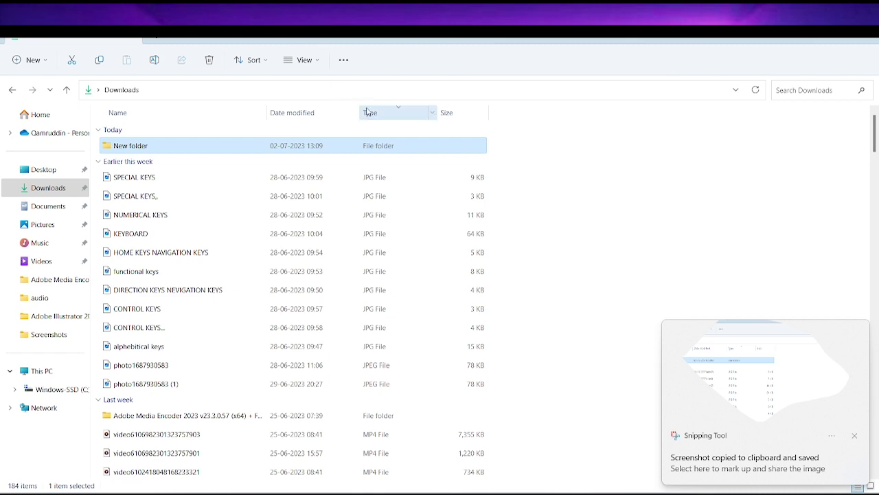
pyautogui.press('super+shift+s')
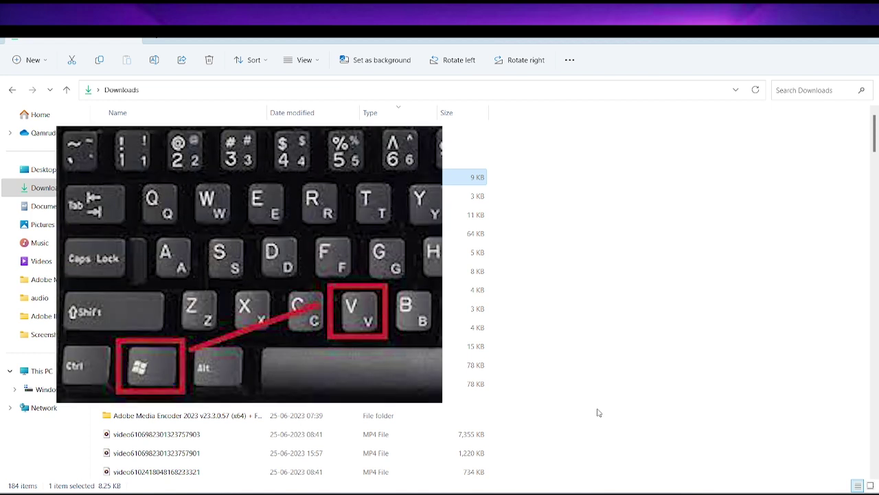
# Step: Open clipboard history with Win+V and scroll through the saved screenshots and text
pyautogui.press('super+v')
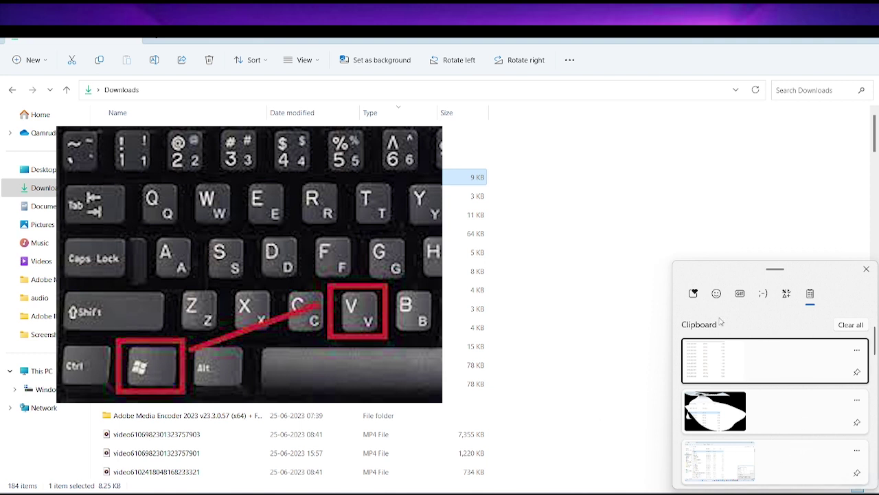
pyautogui.scroll(-3, 730, 362)
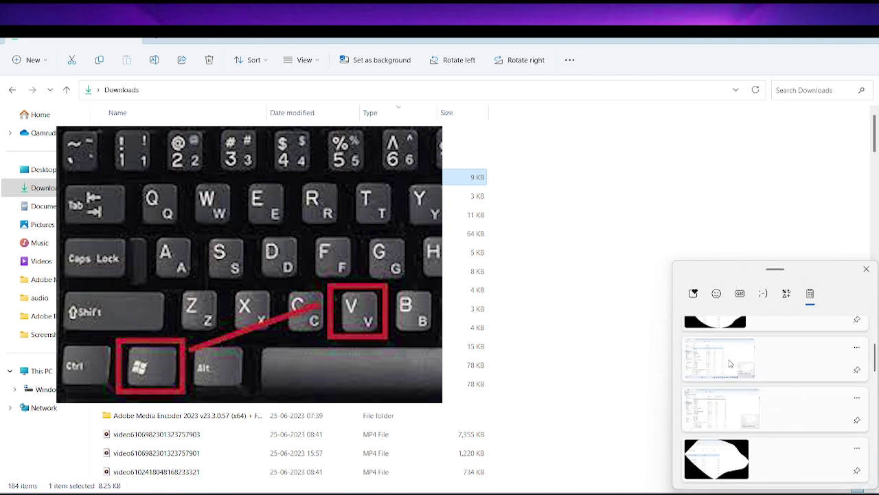
pyautogui.scroll(-10, 729, 363)
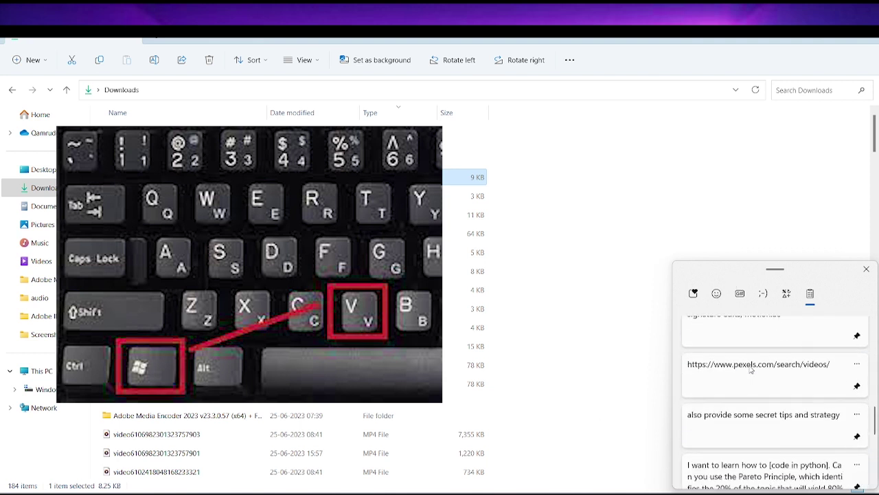
pyautogui.scroll(2, 745, 375)
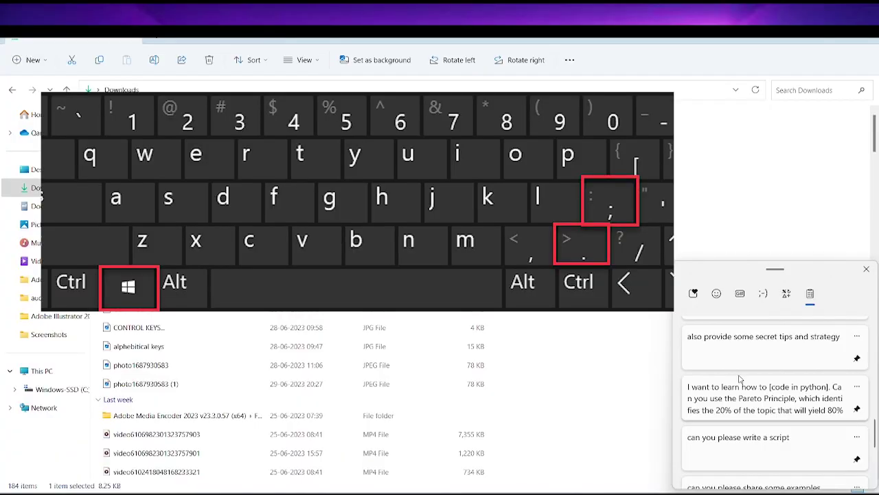
# Step: Open the emoji panel with Win+., expand it, and browse Smiley faces and animals
pyautogui.press('super+period')
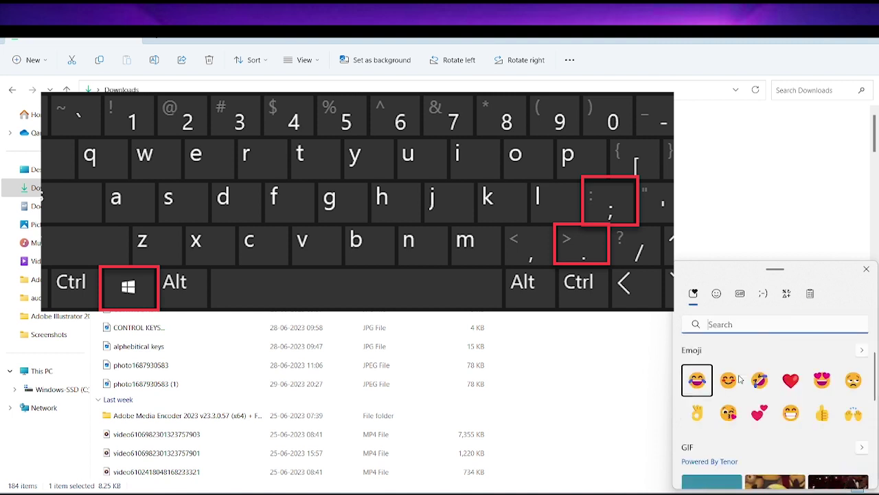
pyautogui.click(721, 298)
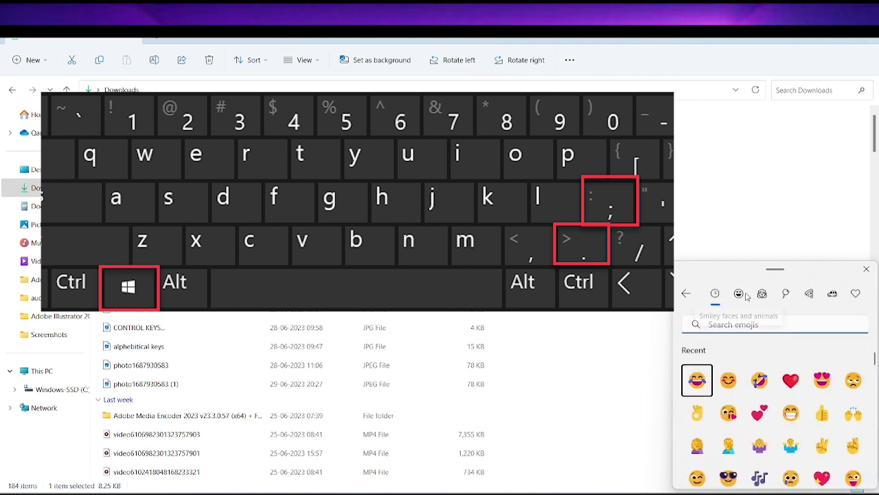
pyautogui.click(739, 293)
pyautogui.scroll(3, 757, 412)
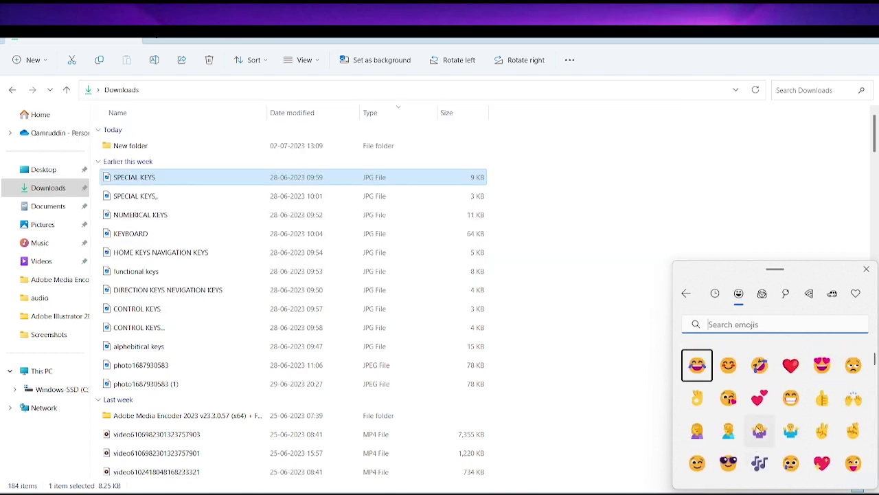